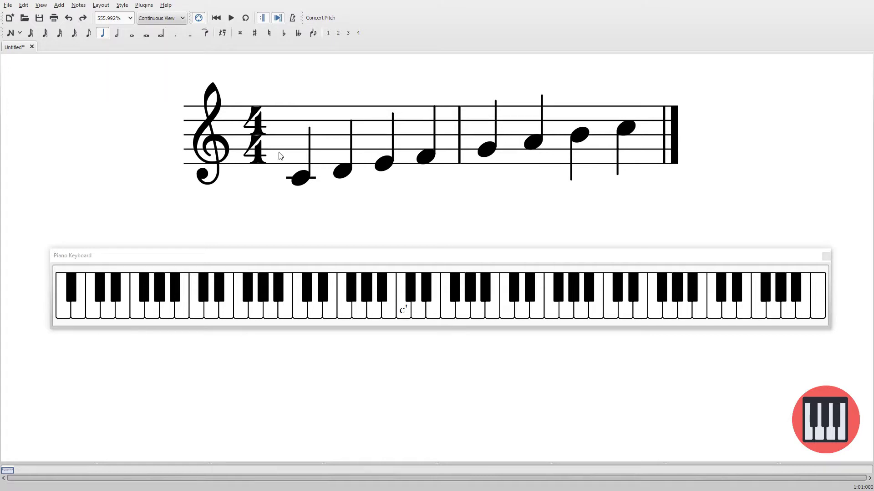
Play back the eight-note C major scale and let it run to the end
left_click(232, 19)
Capture the MuseScore window, with the scale and piano keyboard, into Windows Ink Screen Sketch
key("super+w")
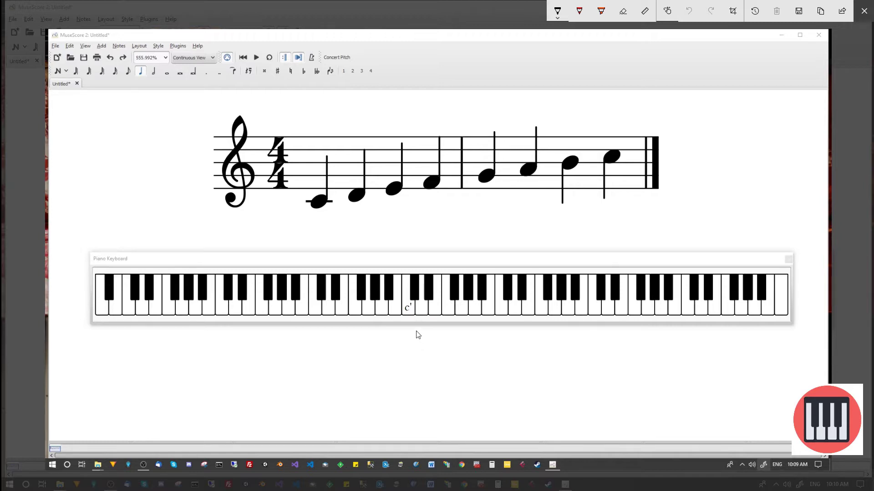
Handwrite the tone/semitone letters T, T, S, T, T below the piano keyboard
mouse_move(416, 330)
left_mouse_down()
mouse_move(416, 340)
mouse_move(422, 333)
left_mouse_up()
left_click_drag(429, 333, 434, 332)
left_click_drag(446, 331, 439, 339)
mouse_move(455, 328)
left_mouse_down()
mouse_move(454, 338)
mouse_move(460, 327)
mouse_move(468, 340)
mouse_move(473, 330)
left_mouse_up()
left_click_drag(483, 330, 491, 336)
Mark tones and the semitone under the successive pairs of scale notes
mouse_move(342, 211)
left_mouse_down()
mouse_move(342, 221)
mouse_move(348, 210)
mouse_move(379, 219)
left_mouse_up()
left_click_drag(374, 211, 411, 213)
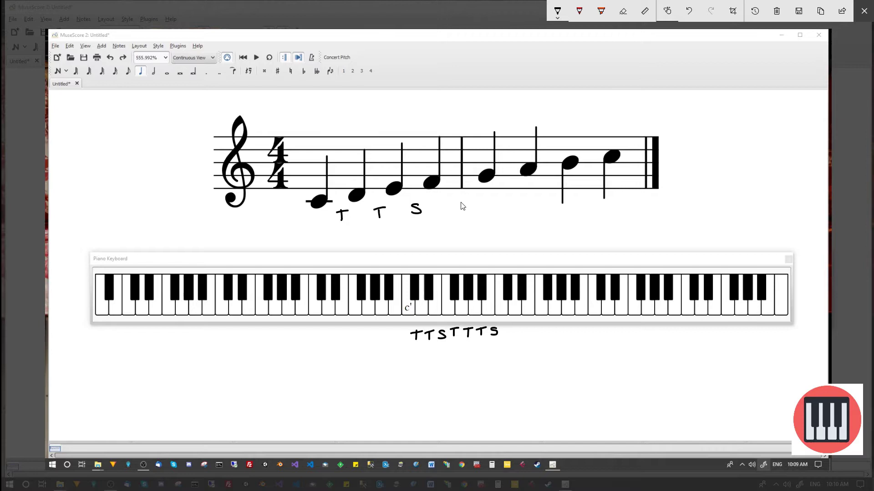
left_click_drag(463, 203, 462, 212)
left_click_drag(457, 204, 511, 209)
mouse_move(505, 204)
left_mouse_down()
mouse_move(548, 209)
mouse_move(554, 200)
mouse_move(583, 210)
left_mouse_up()
Close Screen Sketch and select all eight notes of the C major scale
key("Escape")
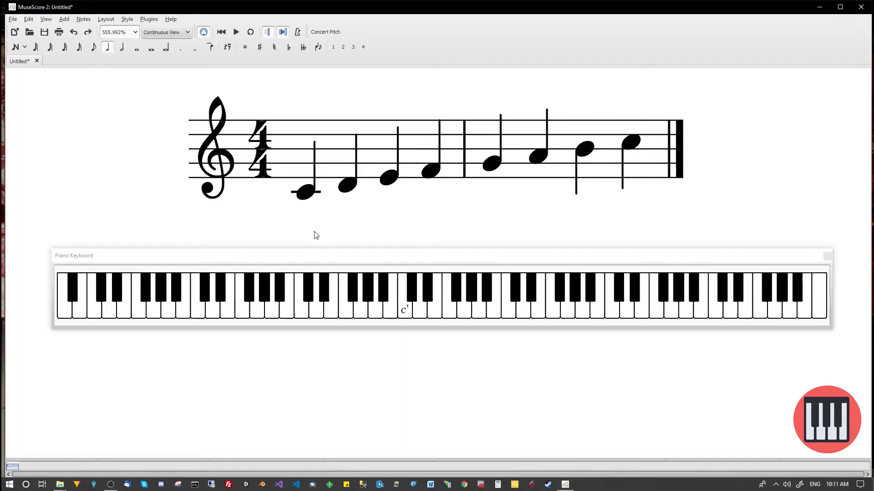
left_click(307, 193)
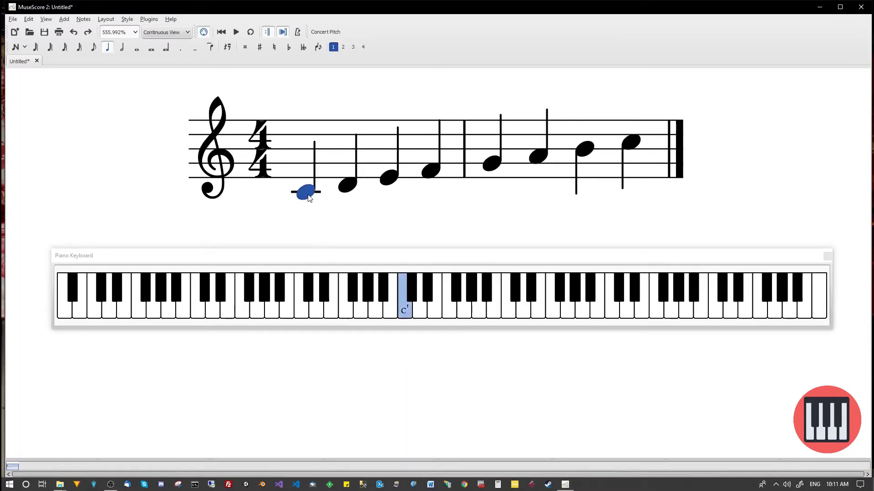
left_click(633, 151, "shift")
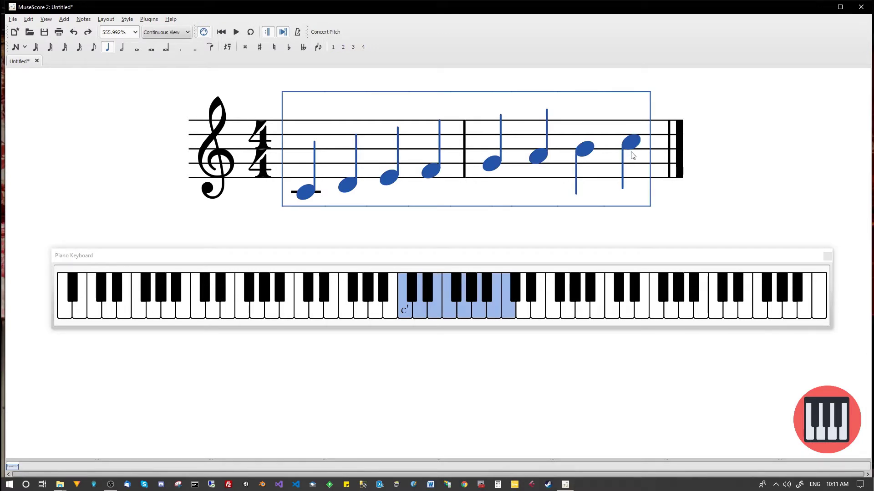
Raise the selected notes until the scale starts on G, giving an F sharp
key("Up")
key("Up")
key("Up")
key("Up")
key("Up")
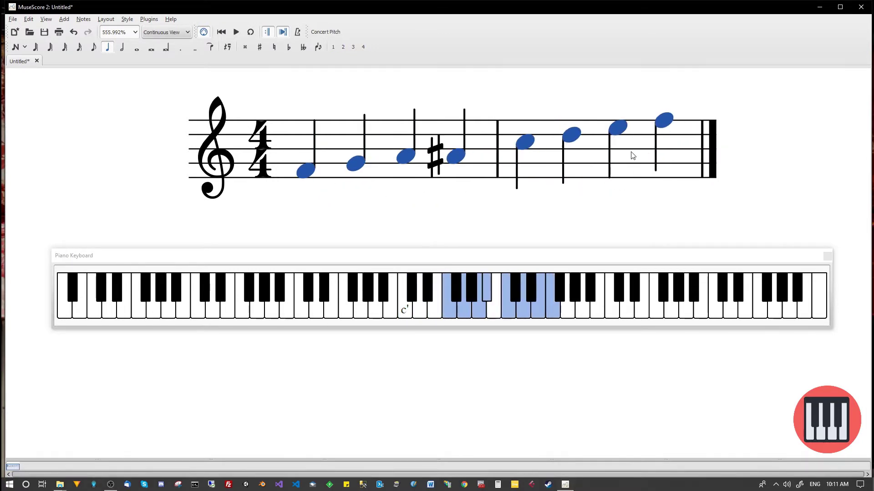
key("Up")
key("Up")
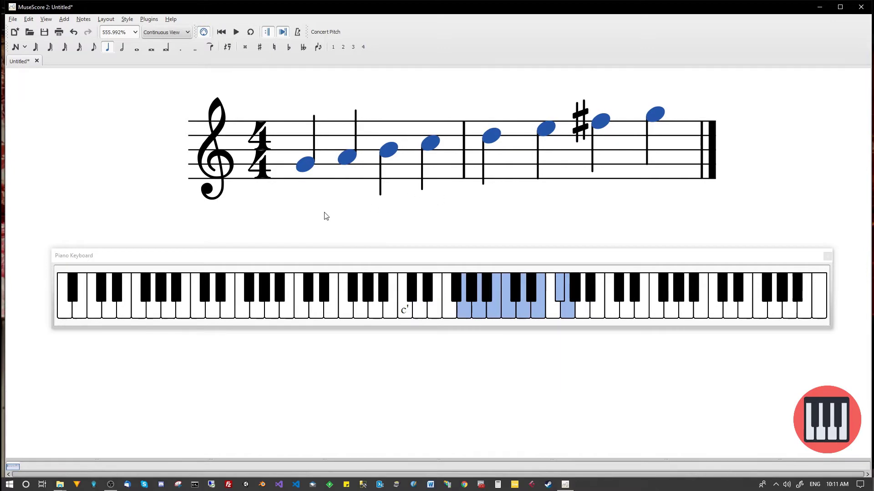
left_click(313, 184)
left_click(307, 171)
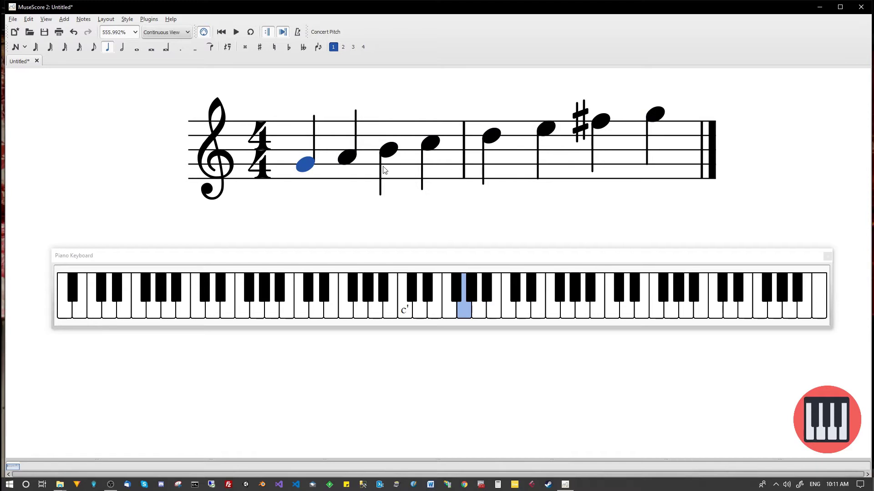
Deselect the note and play back the G-to-G scale with its F sharp
left_click(344, 227)
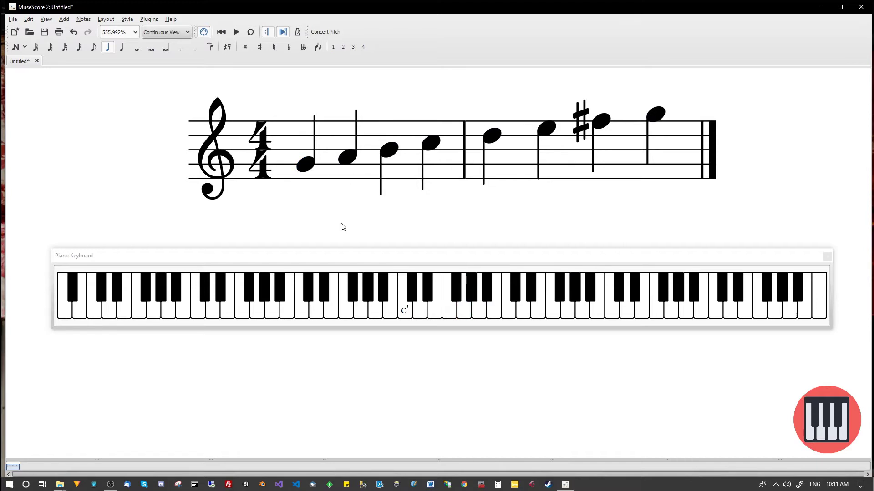
left_click(236, 33)
Capture the G major score in Screen Sketch and handwrite T, T, S beneath the keyboard from G
key("super+w")
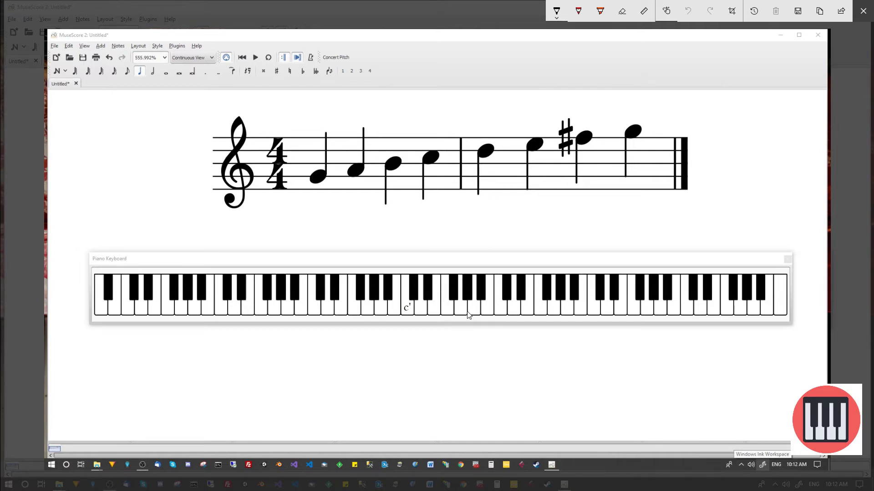
mouse_move(468, 334)
left_mouse_down()
mouse_move(467, 341)
mouse_move(488, 328)
mouse_move(491, 338)
mouse_move(509, 338)
mouse_move(528, 326)
left_mouse_up()
mouse_move(535, 326)
left_mouse_down()
mouse_move(534, 334)
mouse_move(541, 326)
left_mouse_up()
left_click_drag(552, 327, 546, 337)
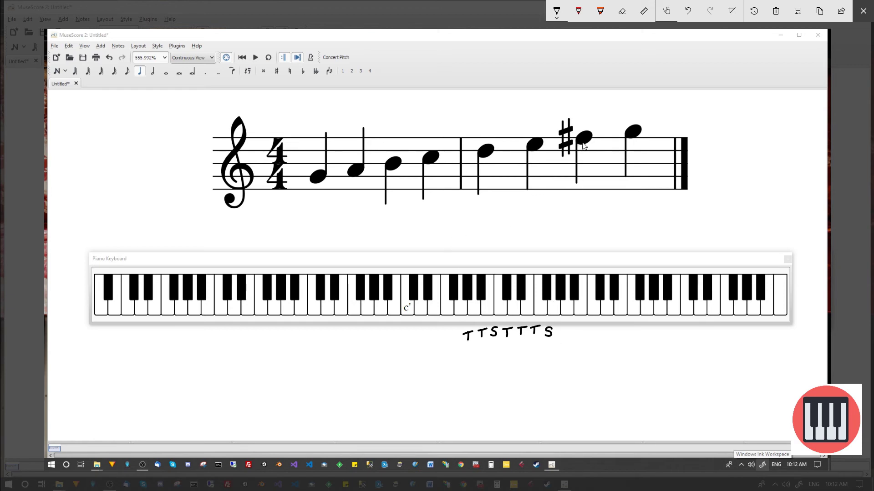